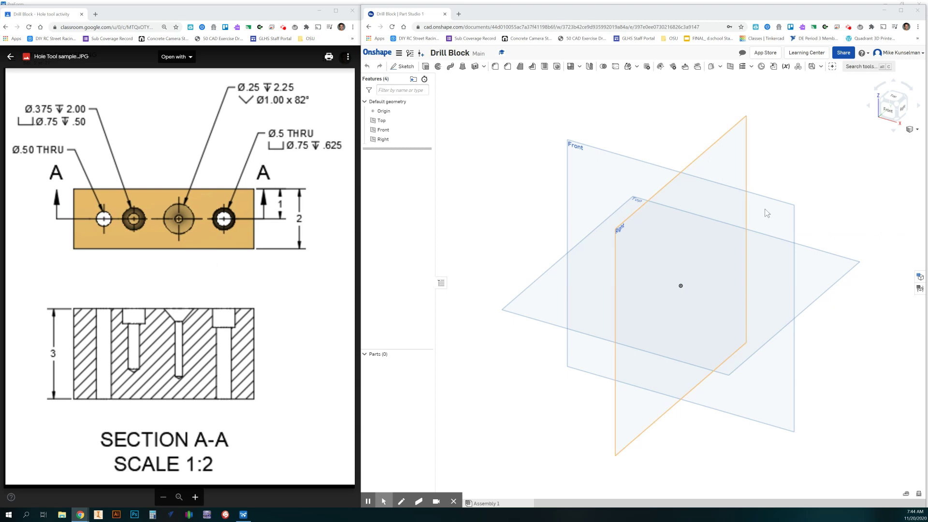
Sketch a rectangle about 5.16 by 1.98 in on the Front plane, with its lower-left corner at the origin.
click(782, 205)
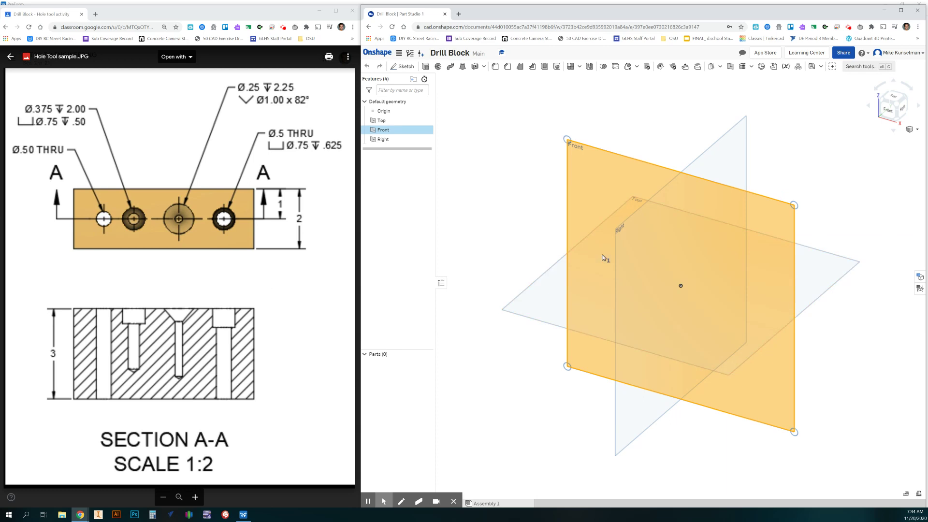
click(404, 67)
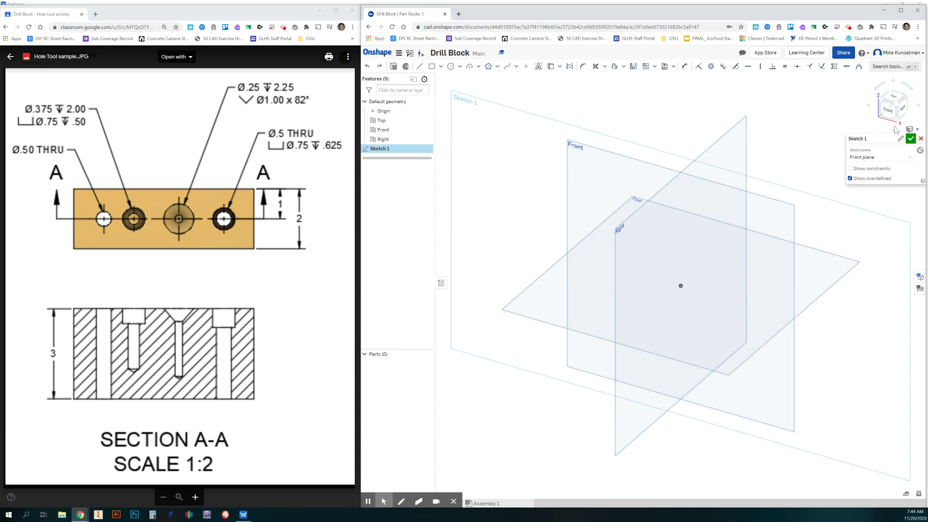
click(889, 112)
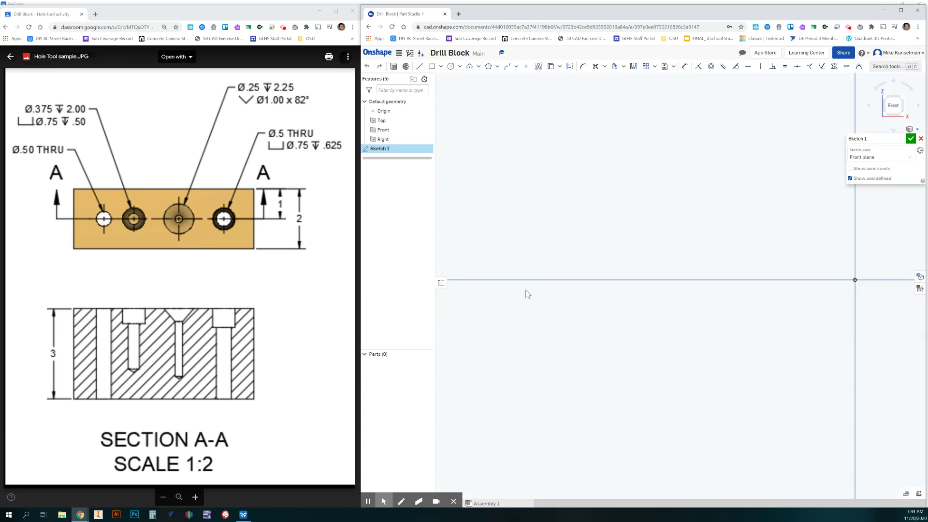
key(g)
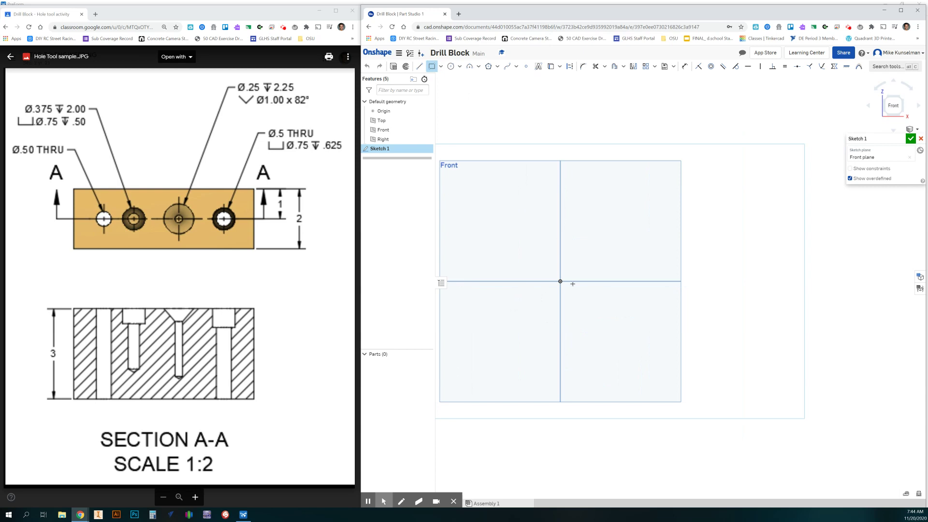
click(560, 282)
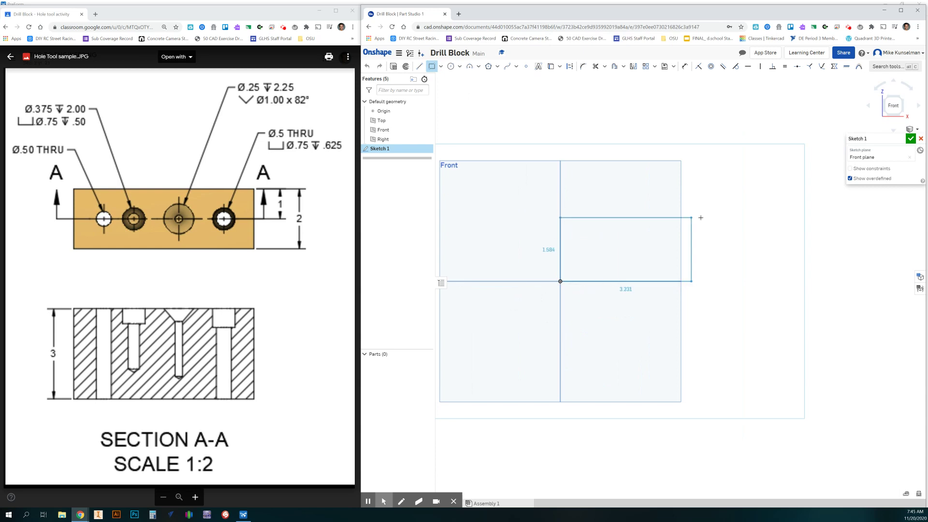
click(768, 201)
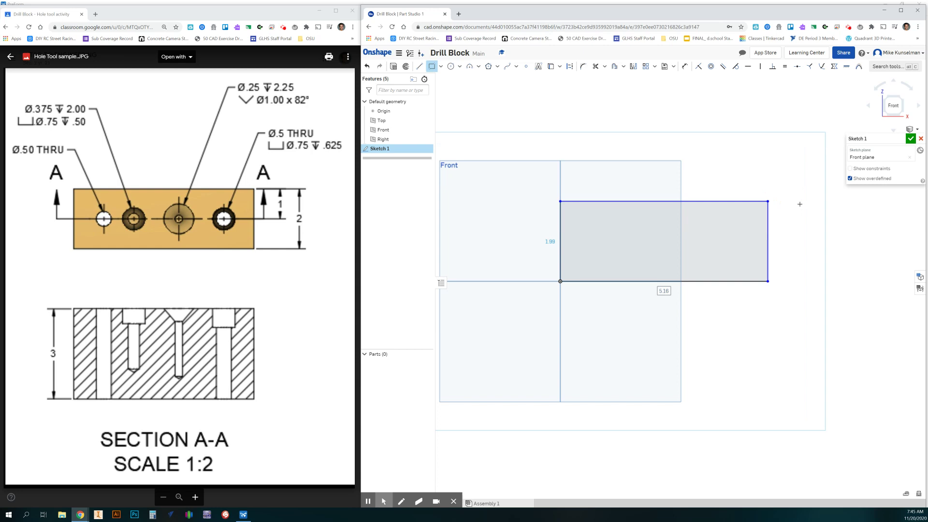
Set the rectangle's width to 6 in and height to 3 in, and finish the sketch.
text(6)
key(Return)
text(3)
key(Return)
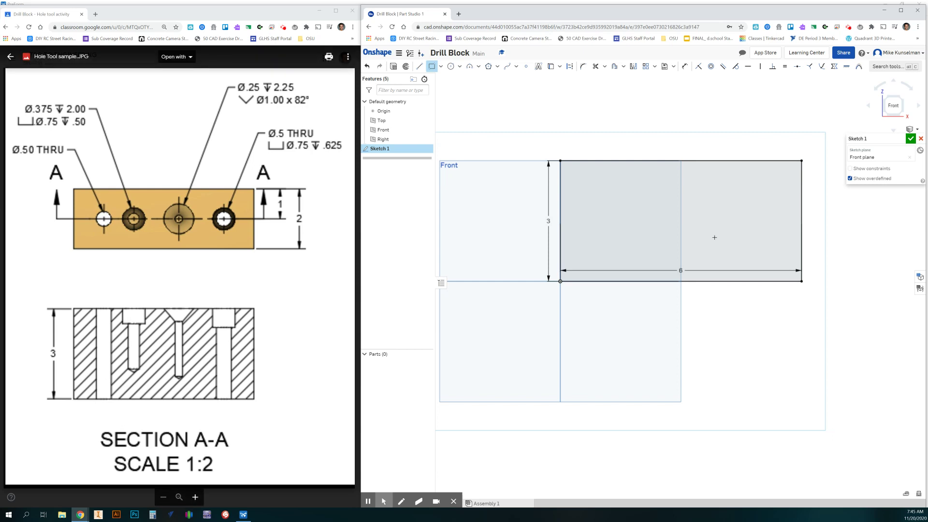
click(911, 138)
Extrude the rectangle to a depth of 2 in as a new solid block.
click(779, 189)
key(shift+7)
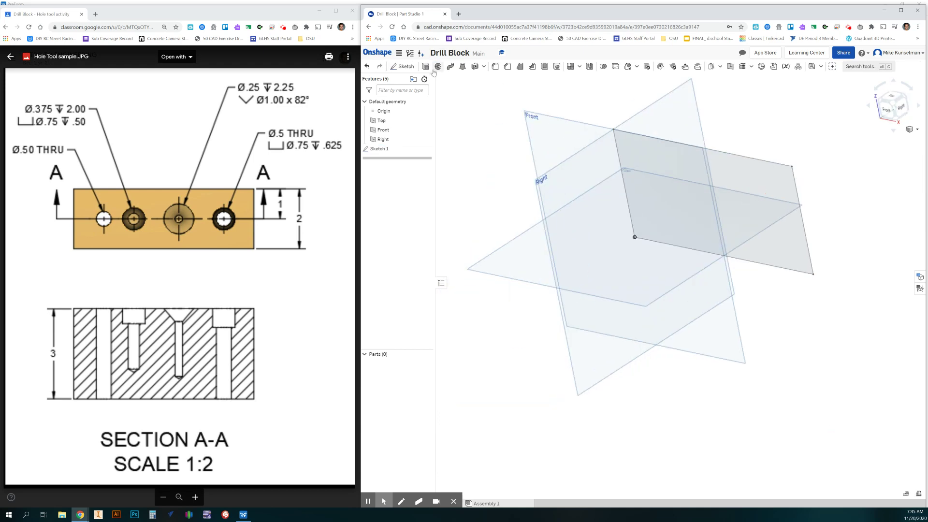
key(shift+e)
click(765, 189)
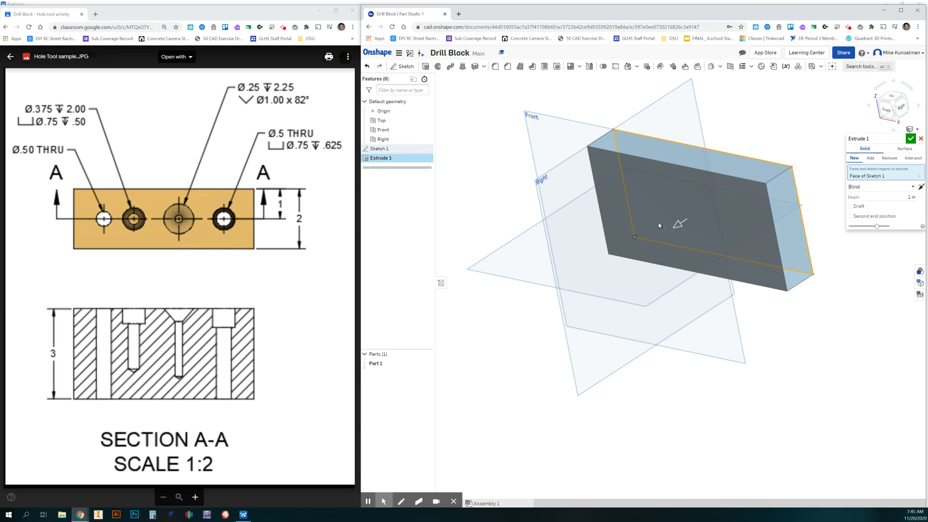
click(901, 196)
click(912, 196)
key(Return)
key(Return)
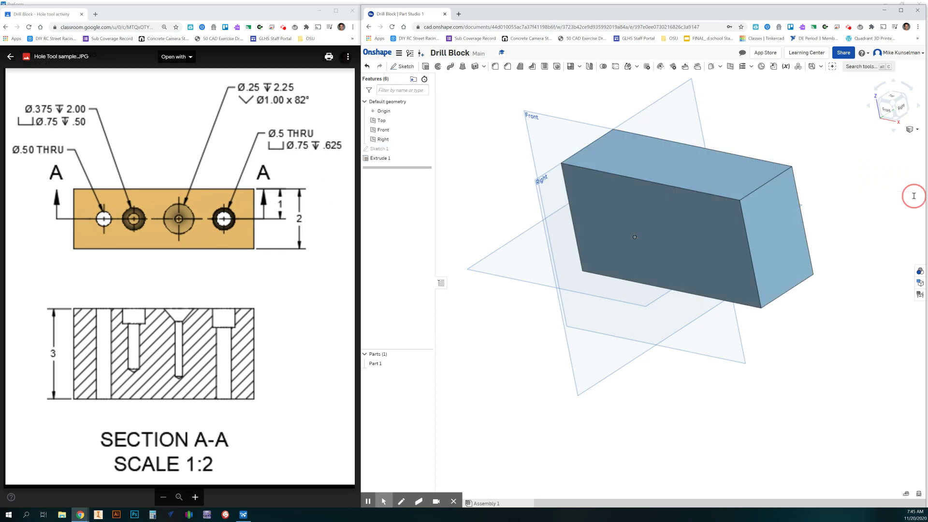
Hide the Top, Front and Right planes and the origin.
scroll(837, 131, up, 2)
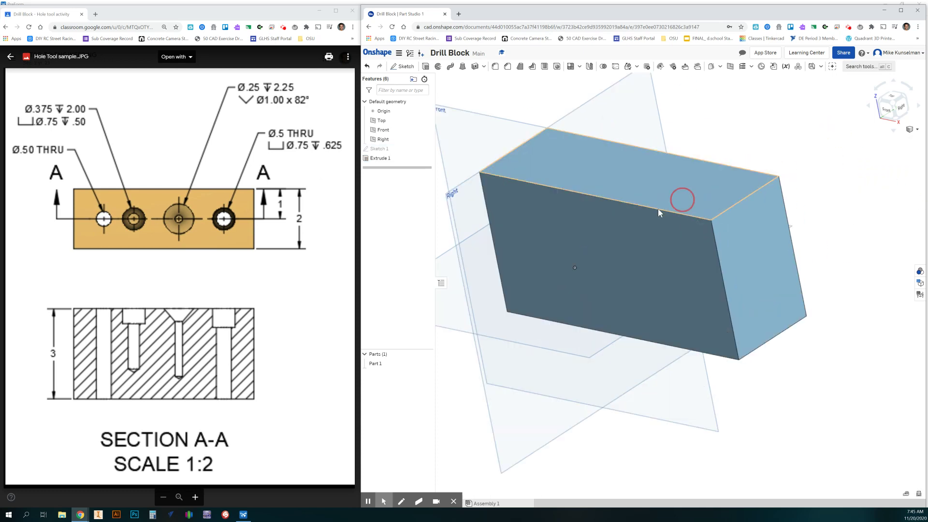
mouse_move(658, 208)
right_down()
mouse_move(660, 220)
mouse_move(646, 216)
right_up()
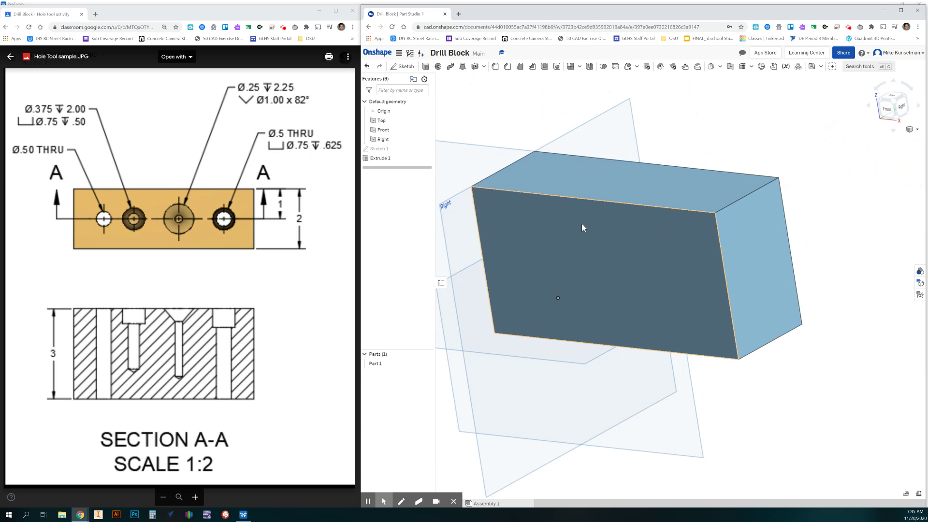
click(426, 120)
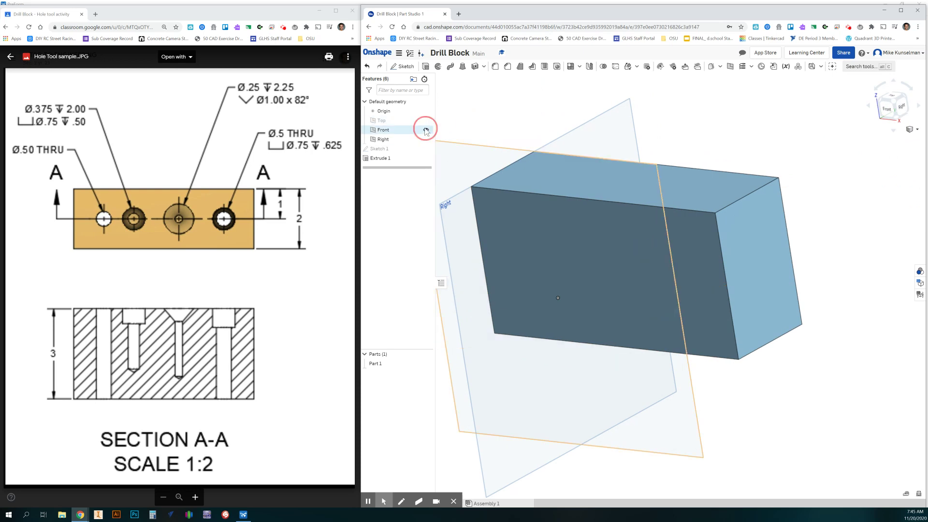
click(426, 129)
click(426, 139)
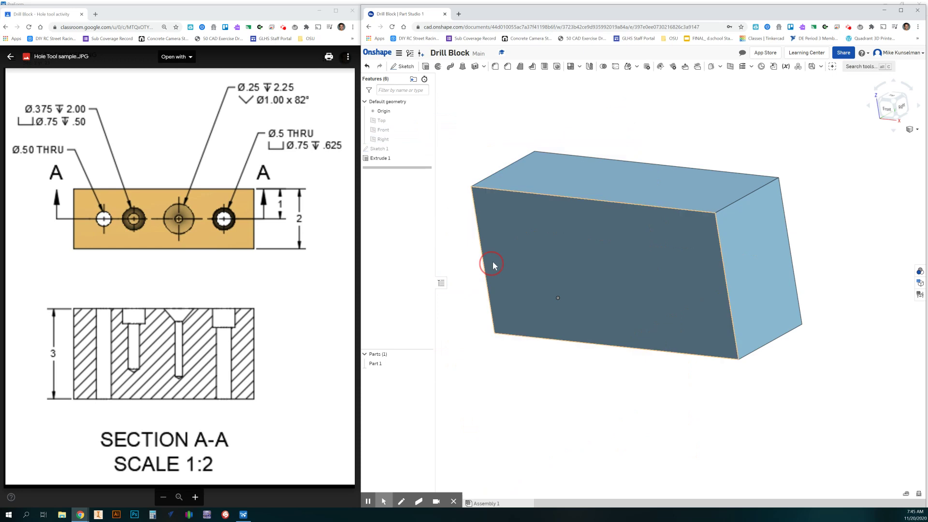
right_drag(493, 263, 524, 256)
click(426, 113)
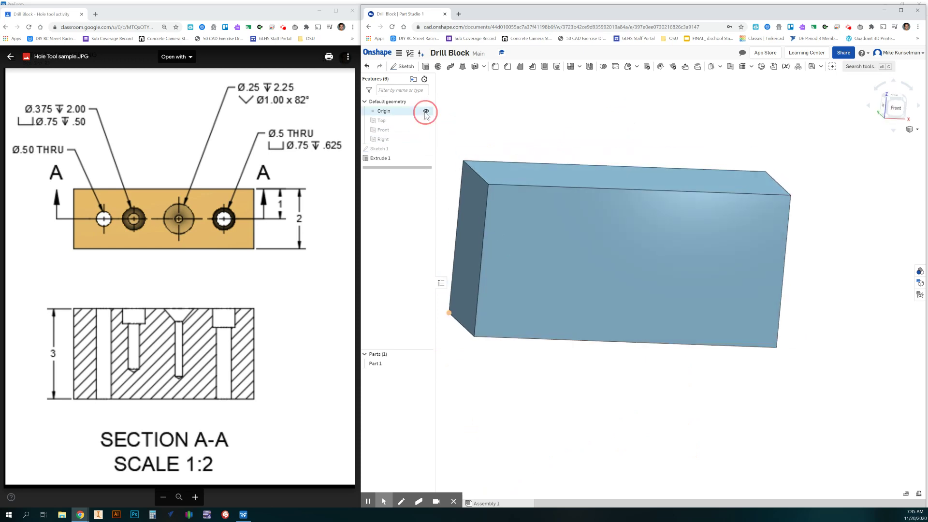
Sketch four points in a row along the lengthwise midline of the block's top face, and finish the sketch.
right_drag(573, 303, 690, 352)
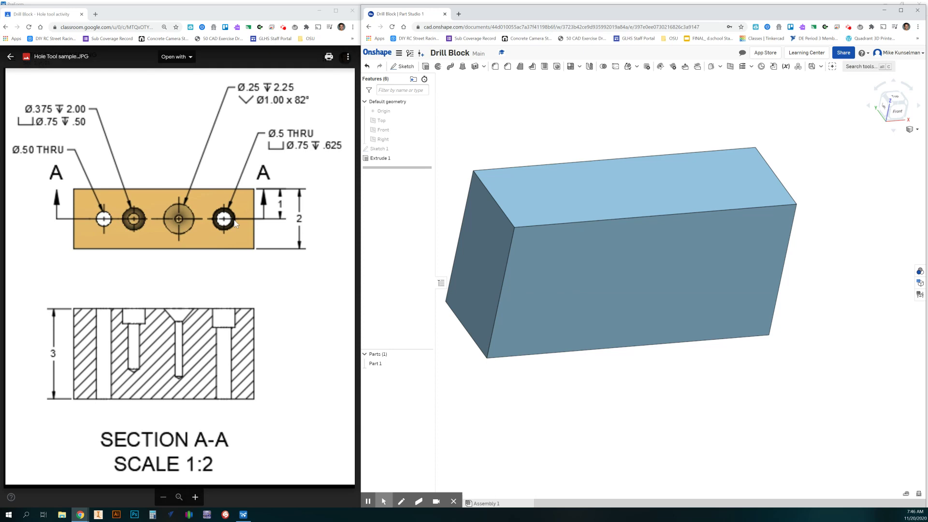
right_drag(614, 190, 608, 191)
right_click(609, 194)
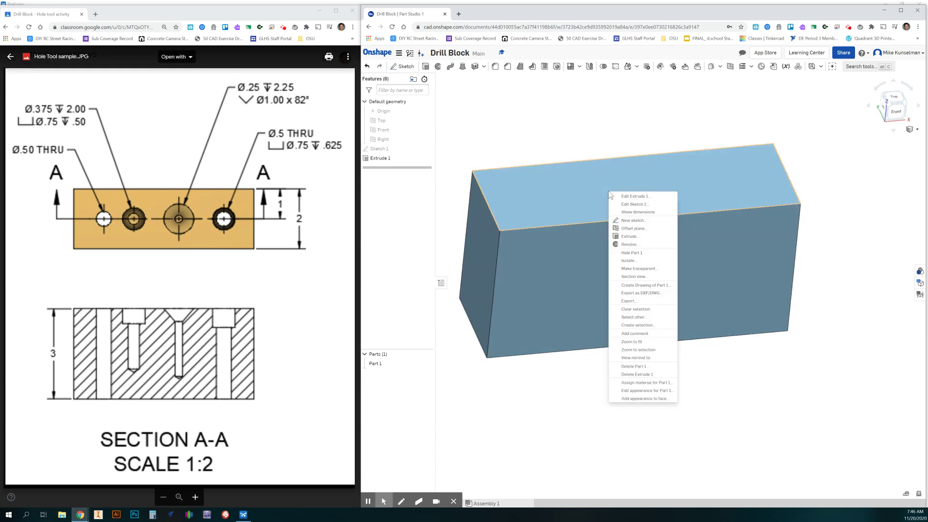
click(633, 221)
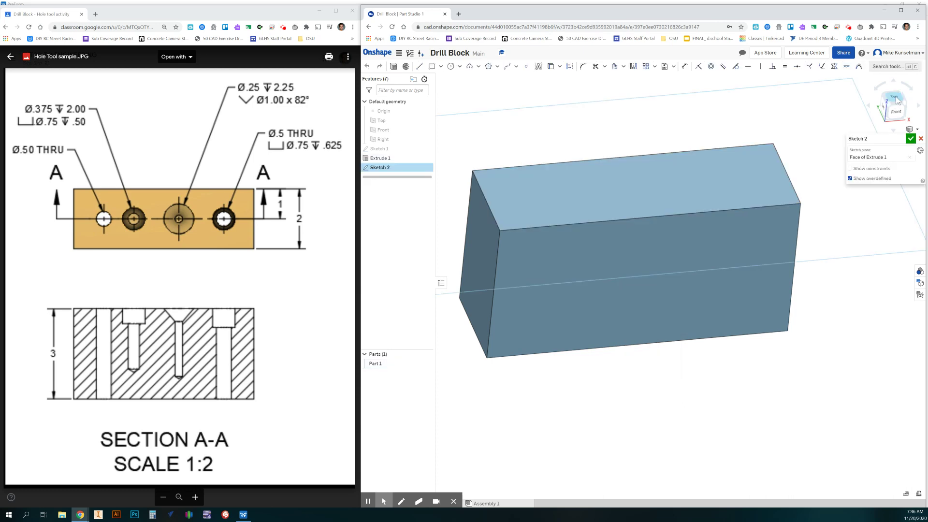
click(896, 99)
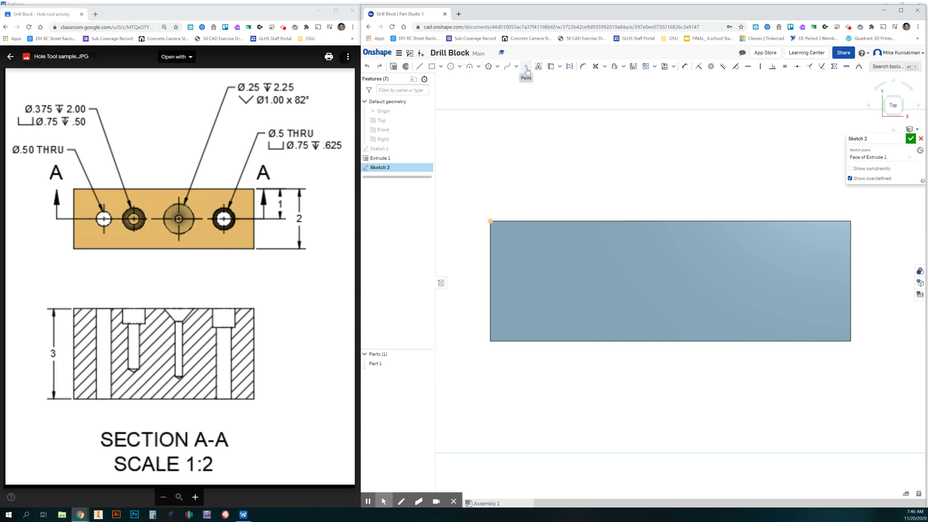
click(526, 68)
click(551, 281)
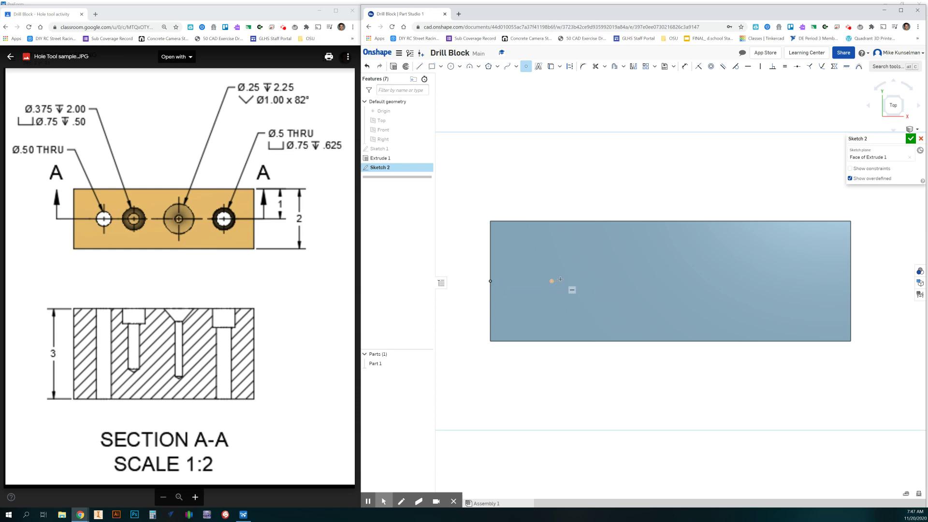
click(621, 281)
click(708, 281)
click(784, 281)
click(910, 139)
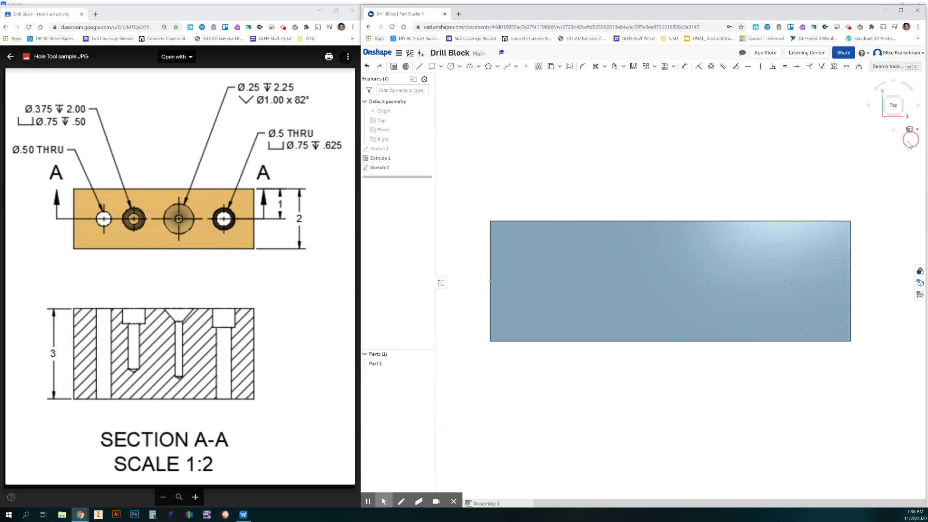
Start a Hole feature at the leftmost sketch point on the top face and set its type to Simple.
right_drag(692, 333, 704, 303)
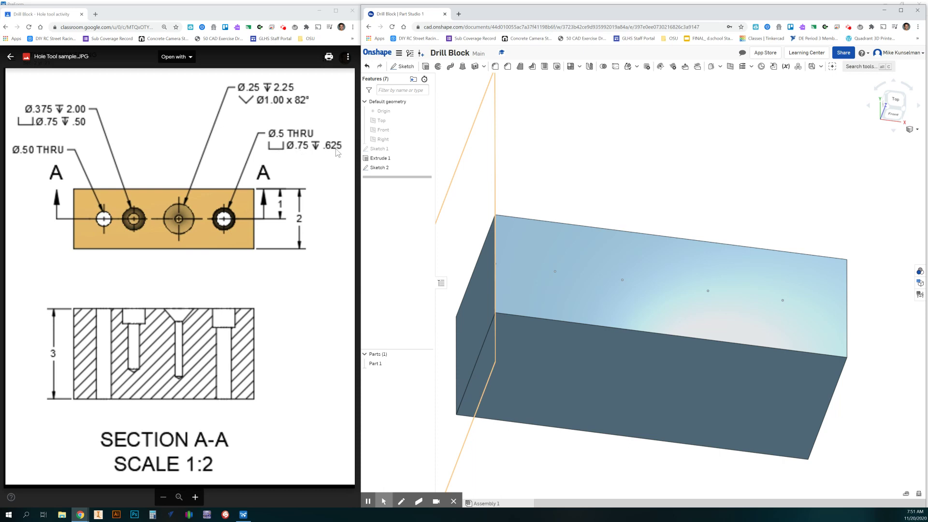
click(557, 66)
click(555, 271)
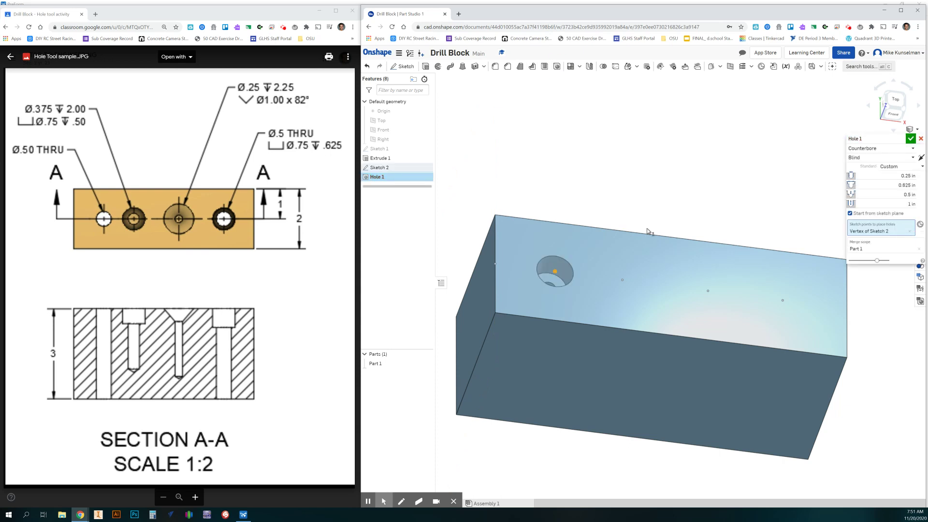
drag(764, 126, 530, 91)
click(539, 100)
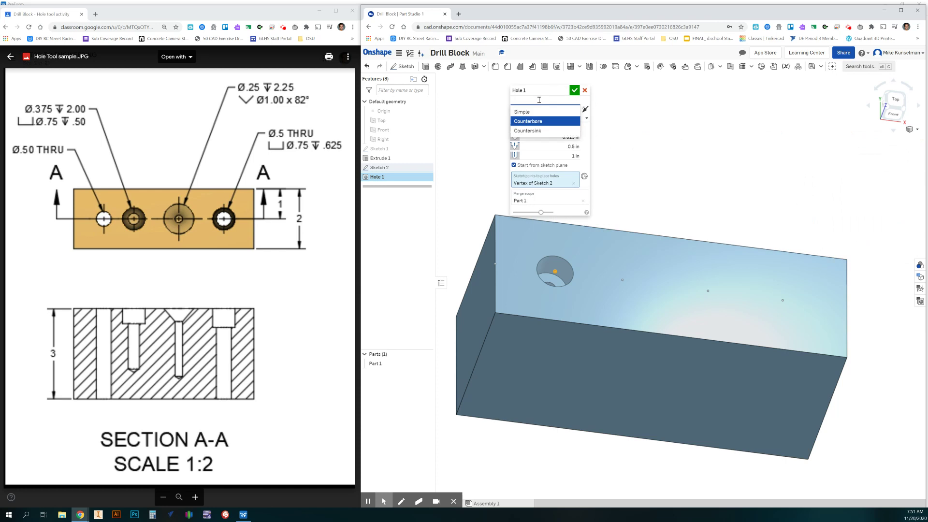
click(531, 112)
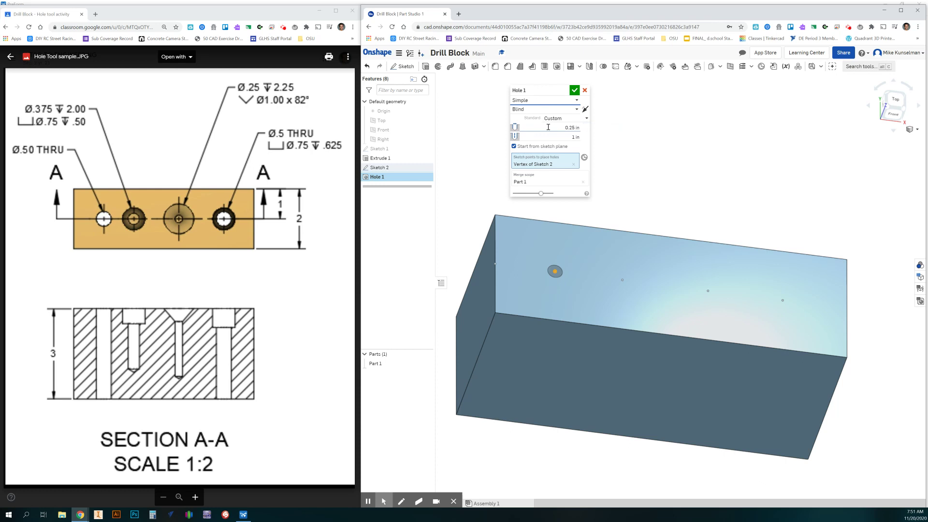
Set the hole's diameter to 0.5 in and its termination to Through, and accept the feature.
click(567, 127)
key(BackSpace)
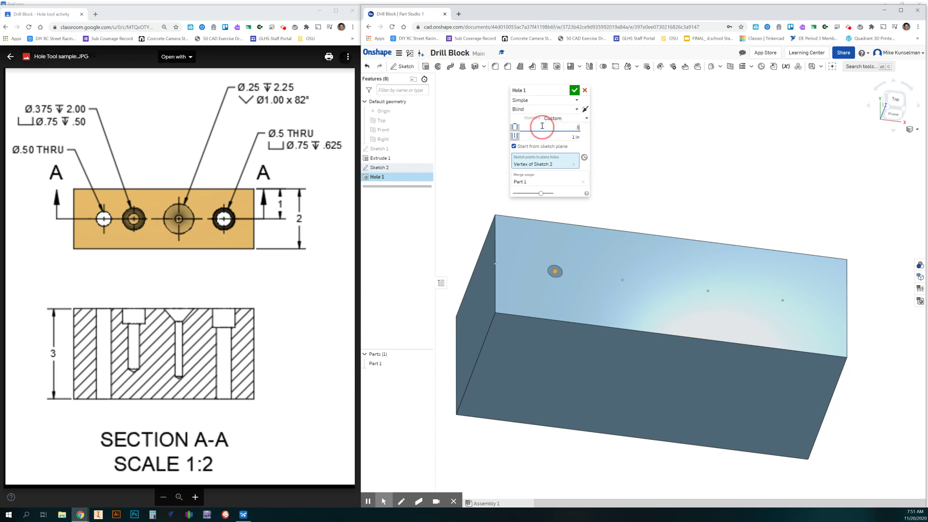
click(548, 109)
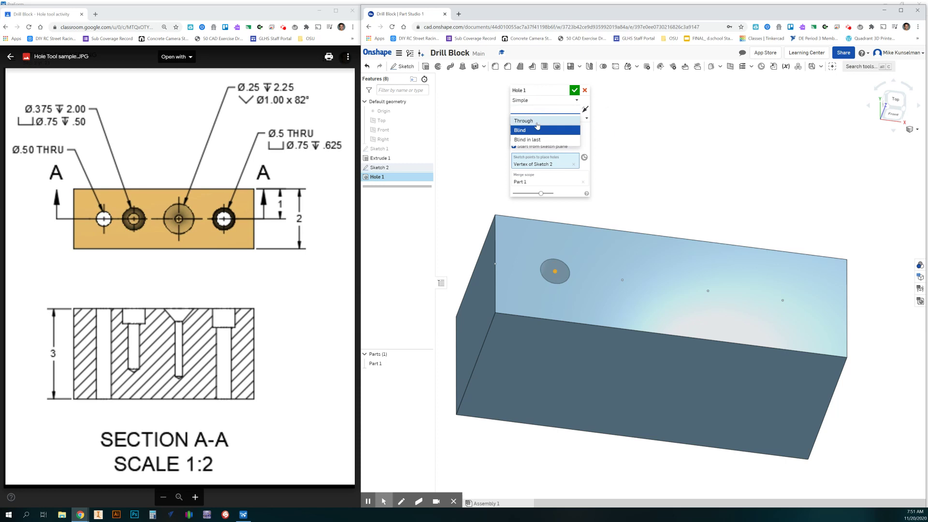
click(536, 122)
right_drag(621, 249, 615, 267)
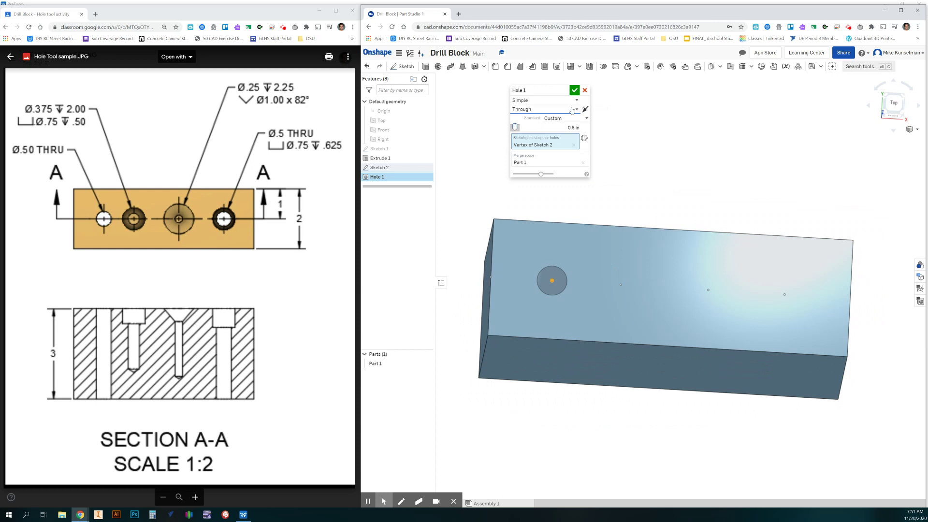
key(Return)
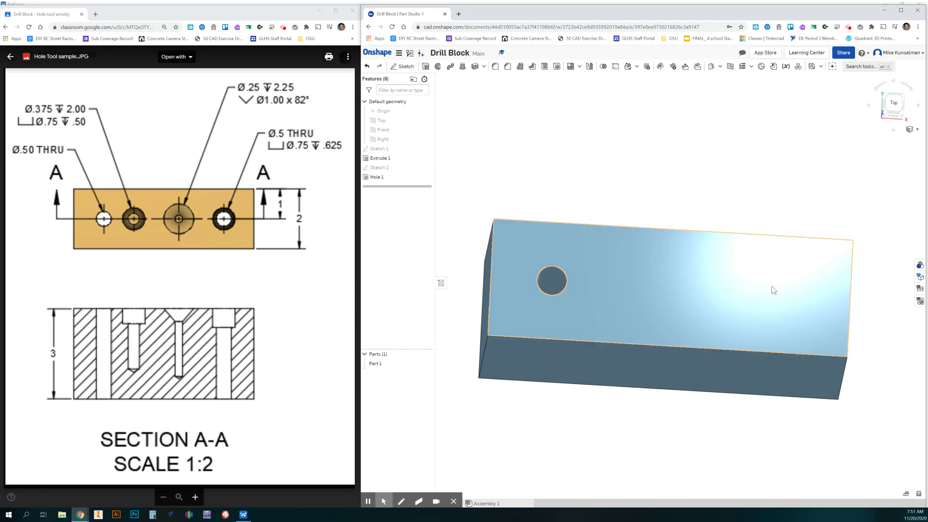
Show the hole-point sketch, start a Hole at the second point from the left, and set it to Counterbore with Blind termination.
right_drag(756, 311, 714, 300)
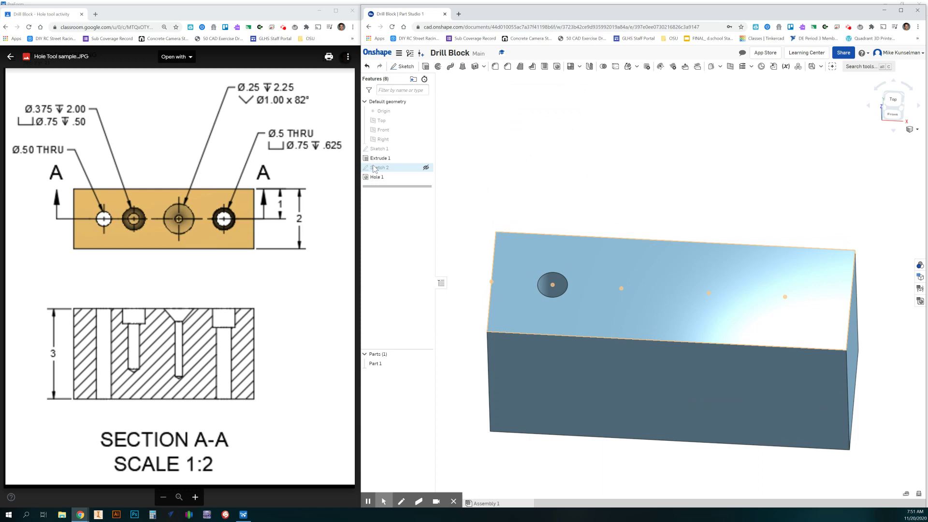
click(426, 168)
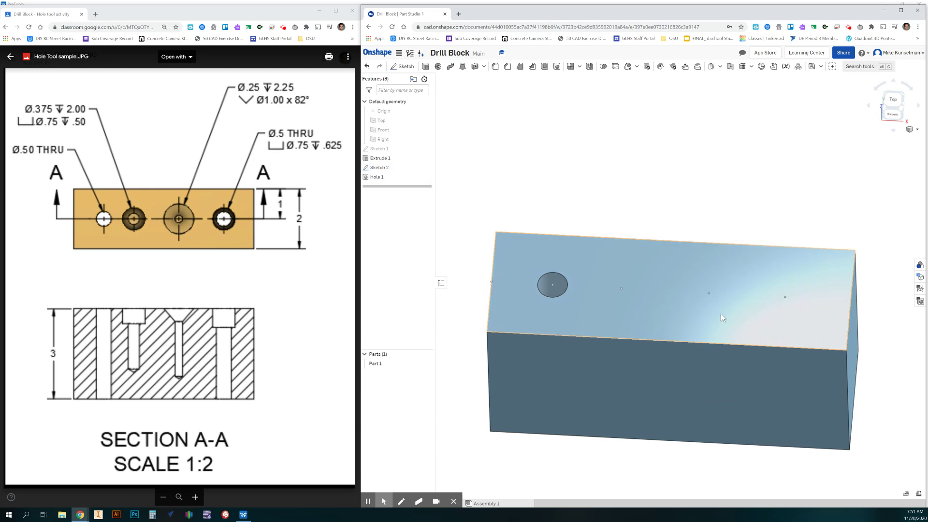
click(555, 65)
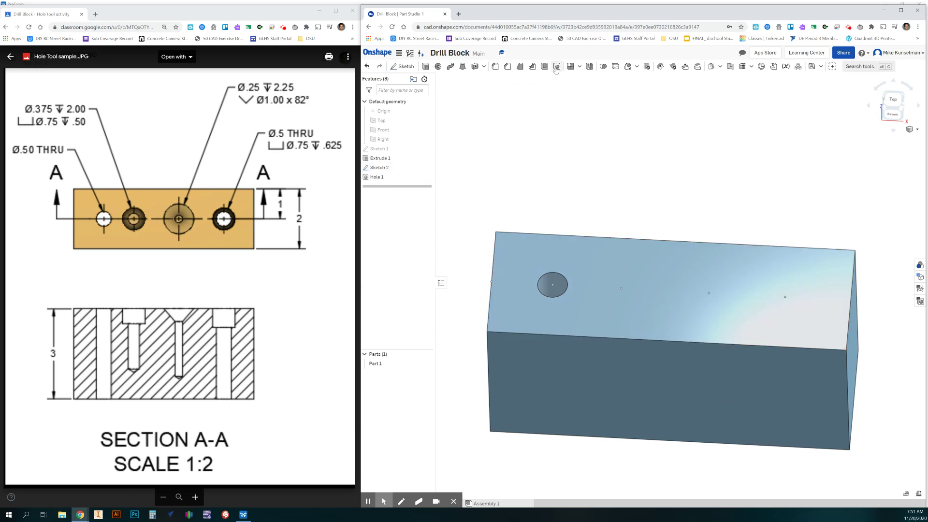
click(621, 289)
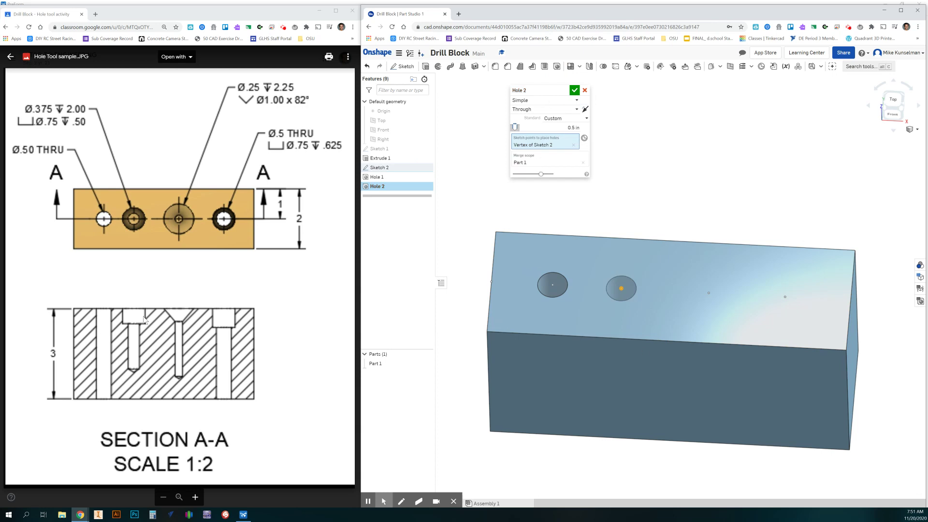
click(531, 100)
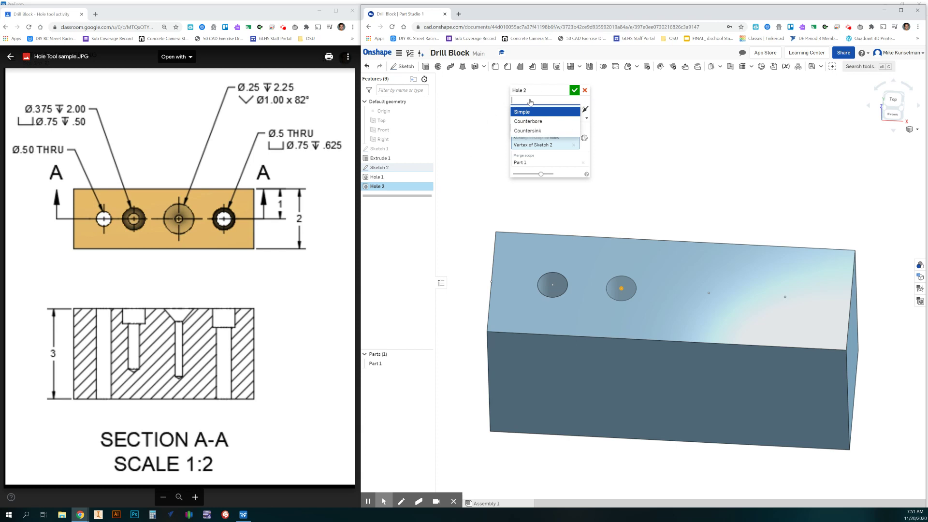
click(530, 121)
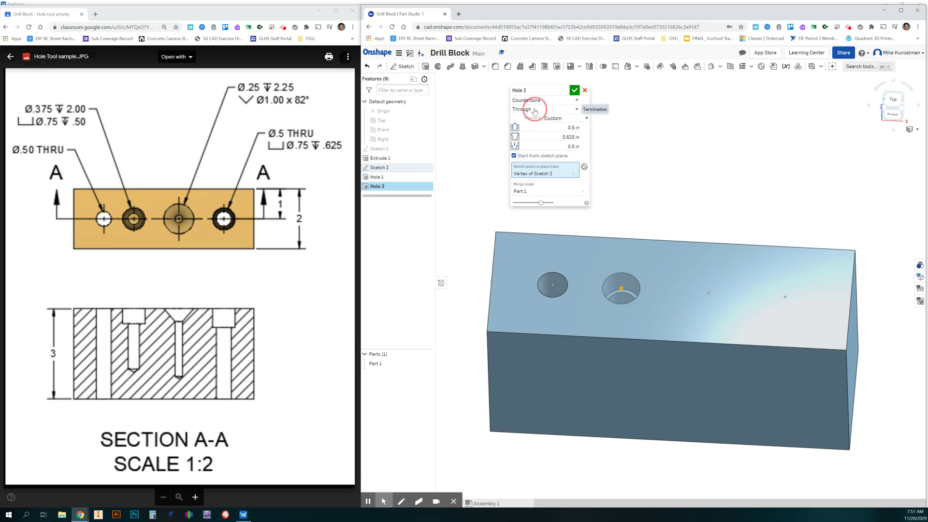
click(534, 110)
click(527, 131)
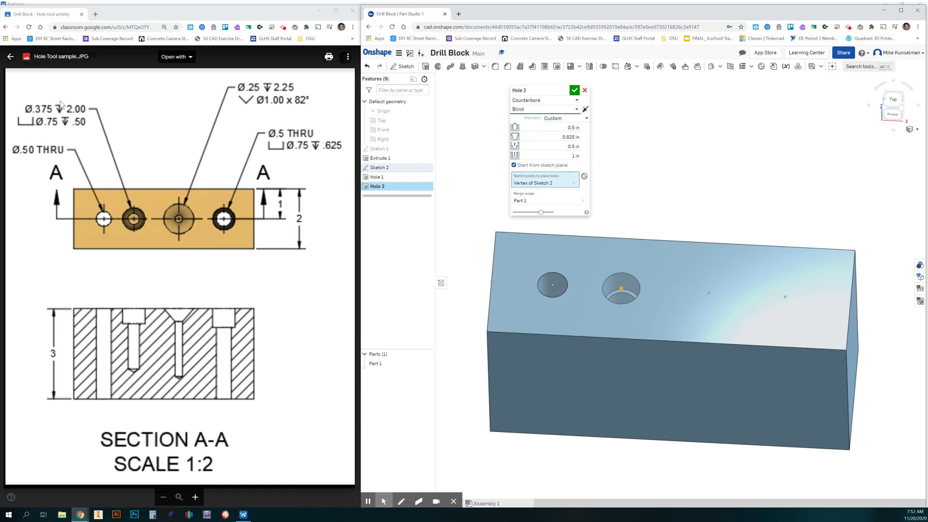
Set the hole's diameter to 0.375 in, depth to 2 in and counterbore diameter to 0.75 in, and accept the feature.
click(568, 129)
key(BackSpace)
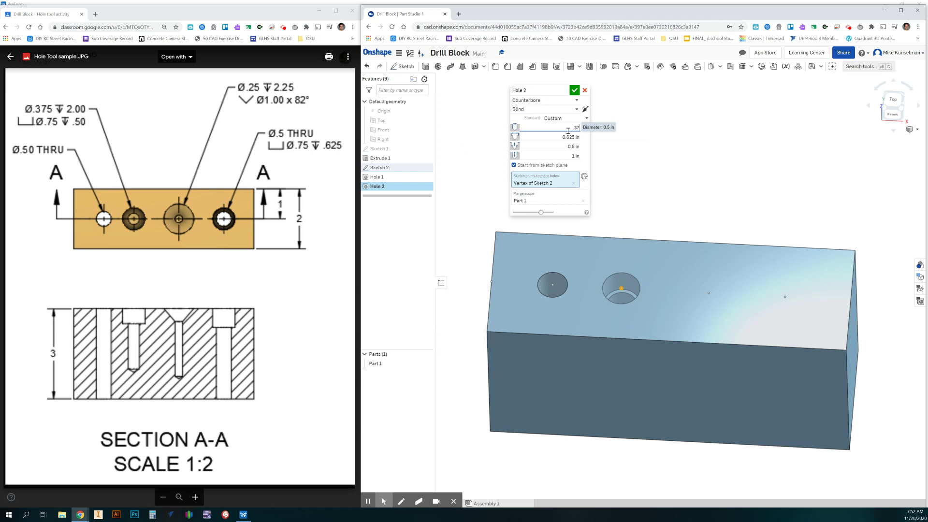
click(555, 138)
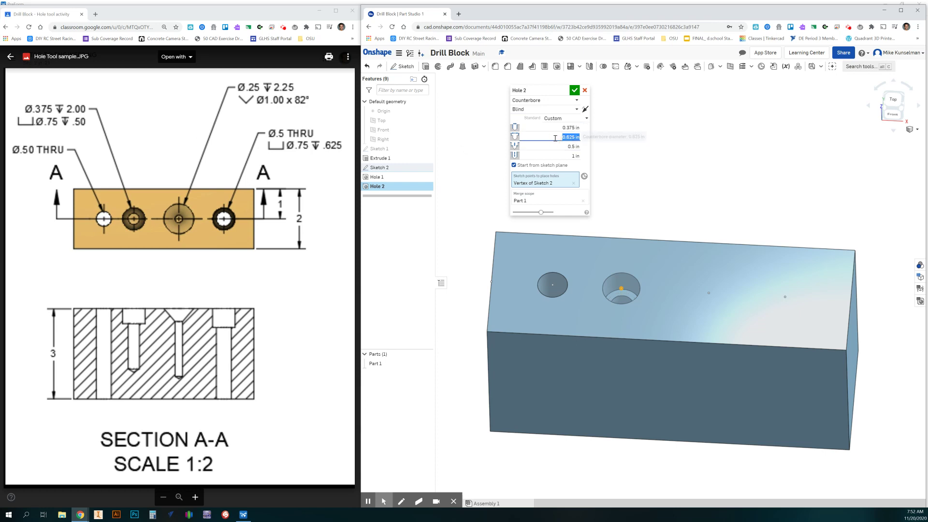
key(Tab)
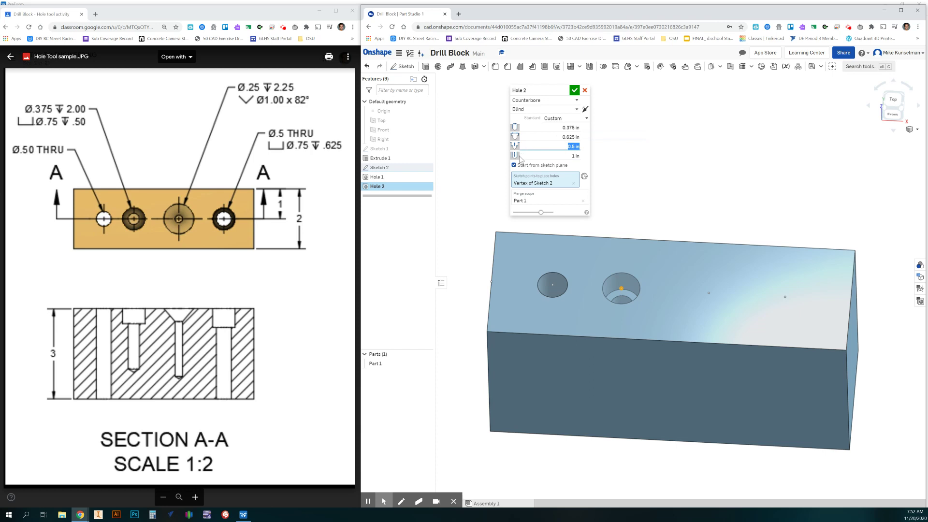
click(575, 155)
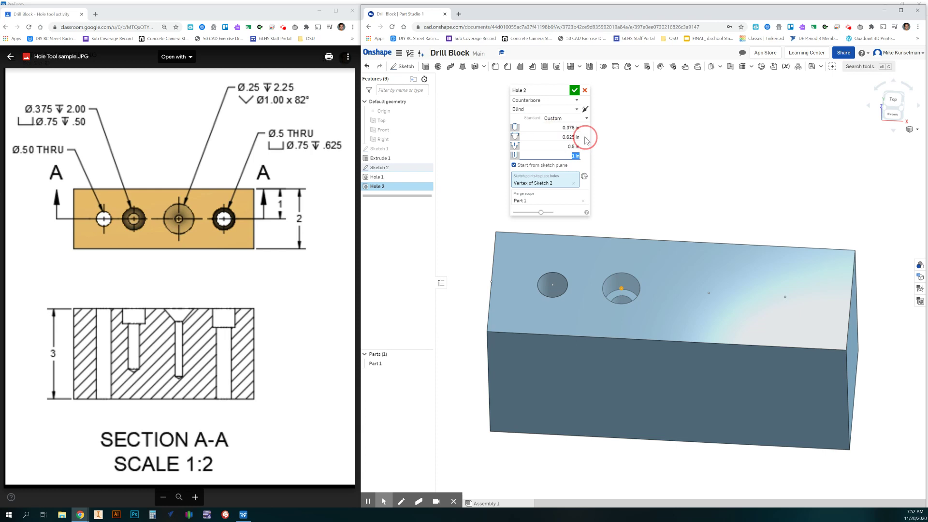
click(527, 137)
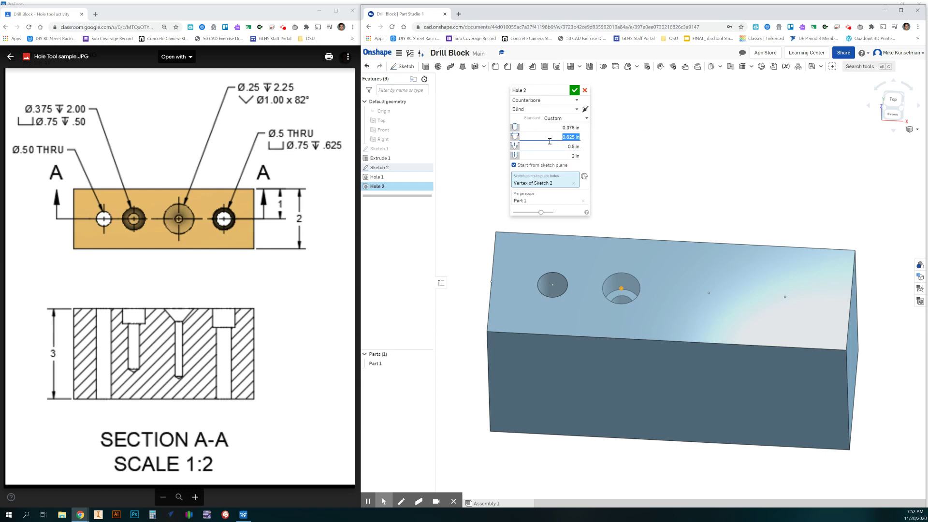
key(BackSpace)
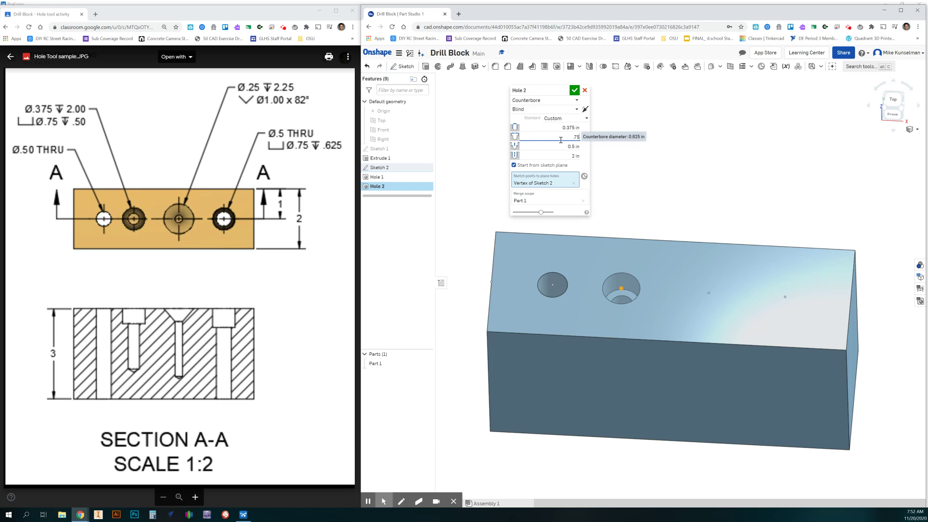
text(.75)
key(Tab)
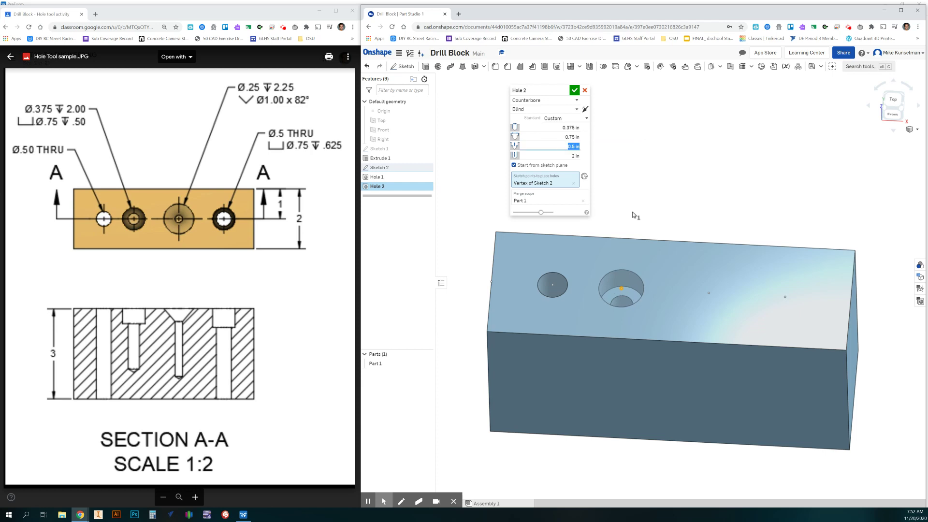
mouse_move(650, 272)
right_down()
mouse_move(643, 298)
mouse_move(652, 293)
mouse_move(645, 291)
mouse_move(652, 185)
mouse_move(643, 261)
right_up()
click(579, 91)
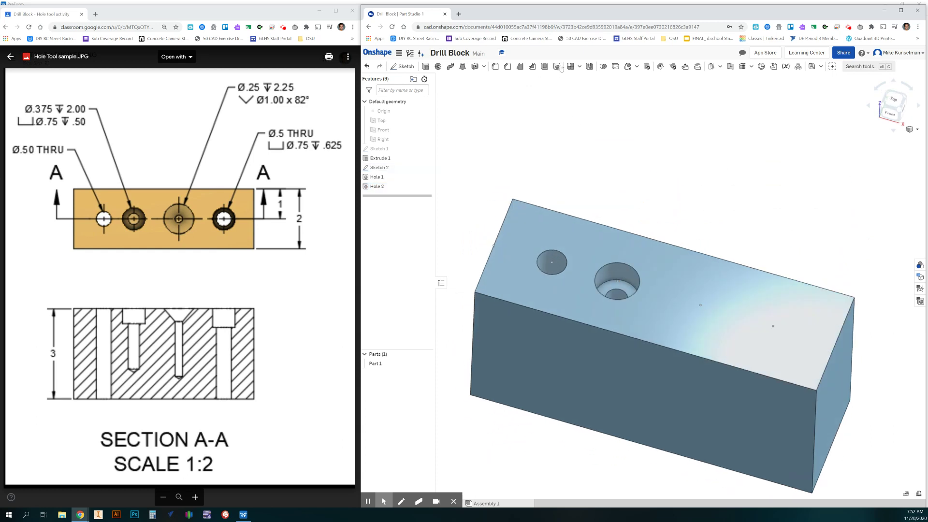
Start a Hole feature at the third sketch point on the top face and set its type to Countersink.
click(557, 66)
click(700, 304)
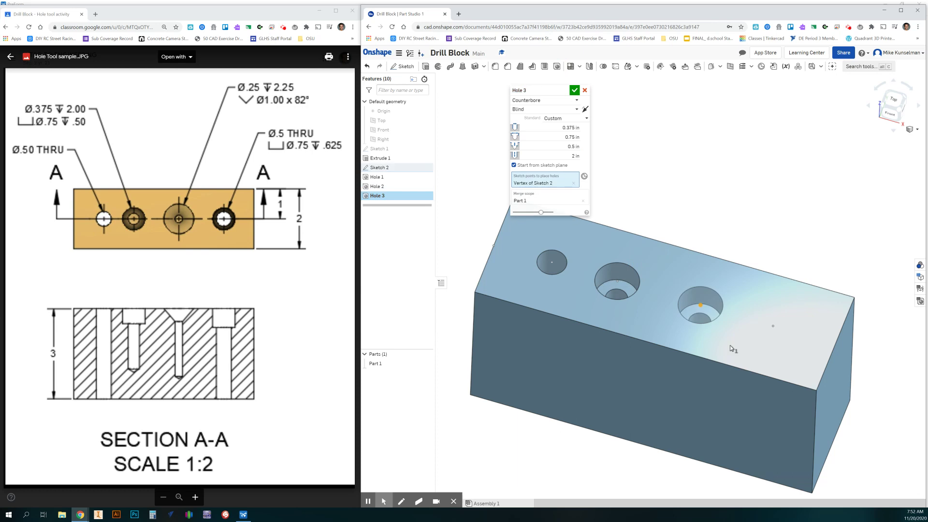
click(541, 99)
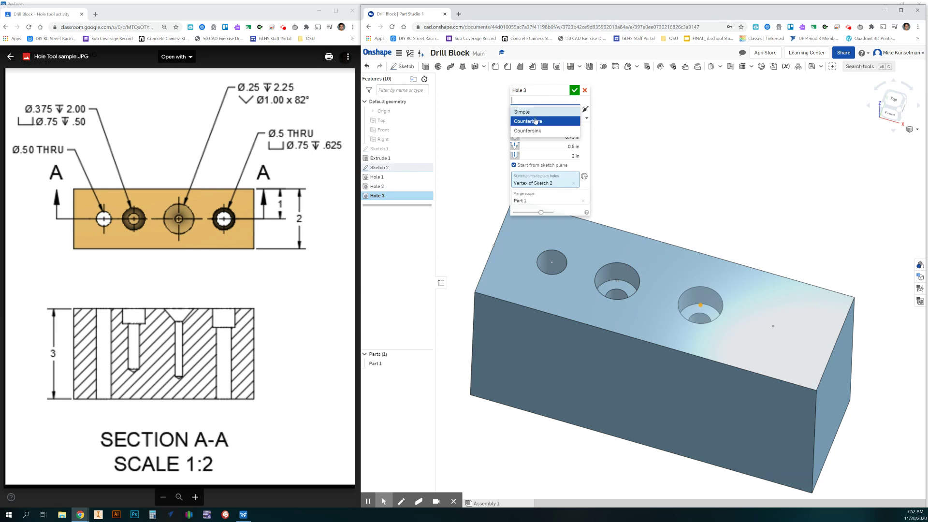
click(532, 134)
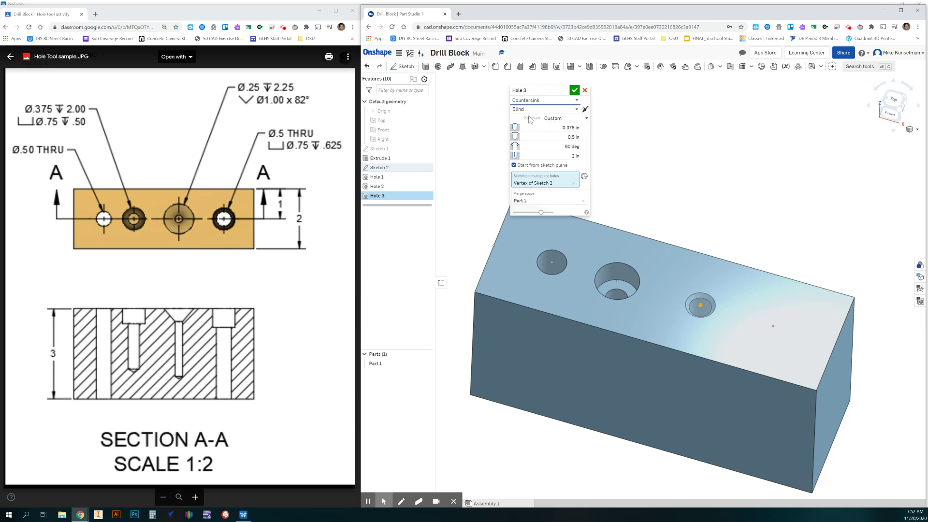
Set the hole's diameter to 0.25 in, countersink diameter to 1 in, countersink angle to 82 degrees and depth to 2.25 in, and accept it.
right_drag(678, 352, 693, 375)
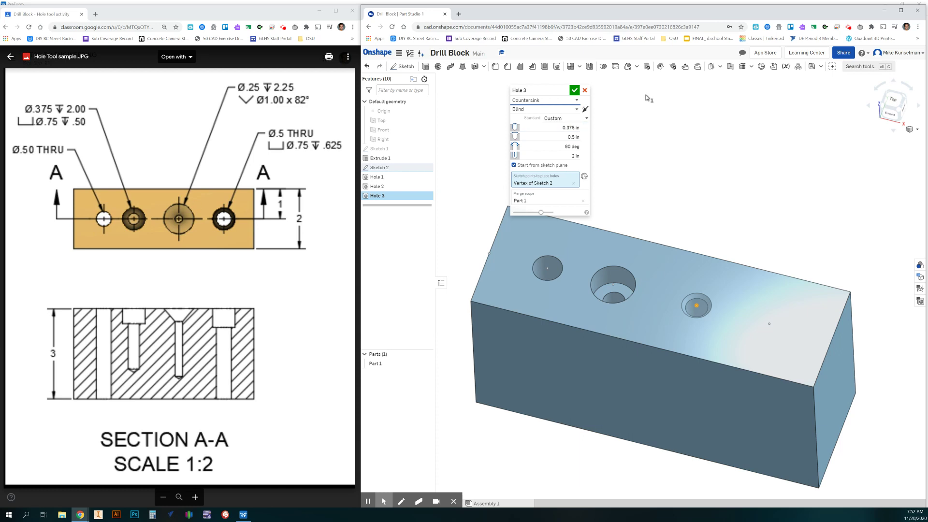
click(556, 127)
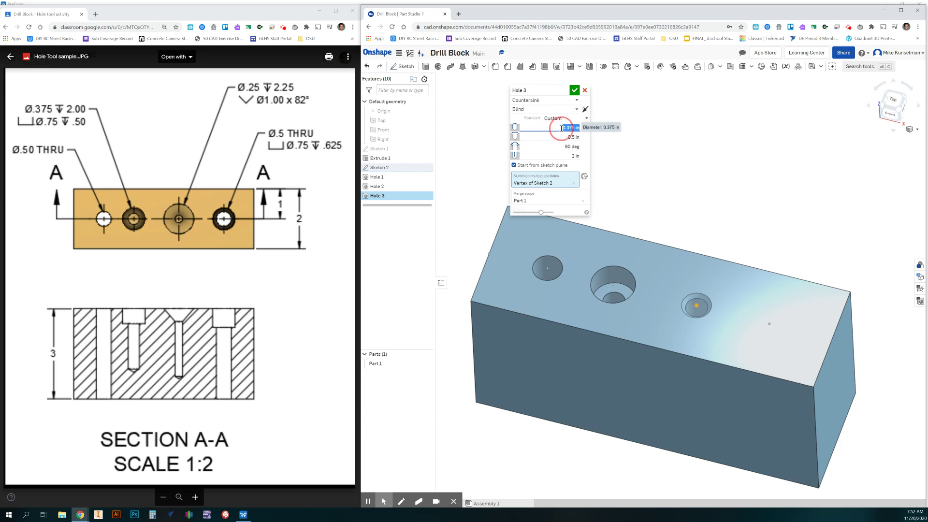
key(BackSpace)
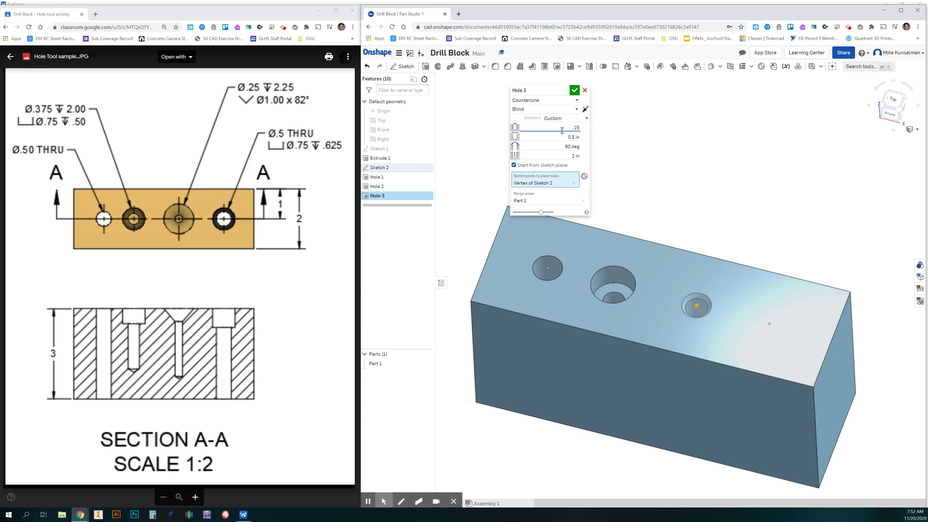
click(568, 137)
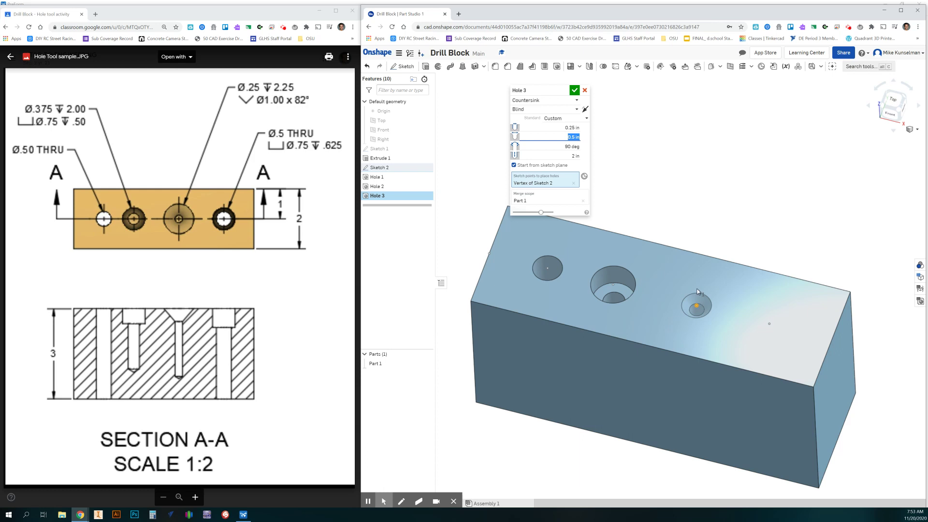
text(1)
click(572, 147)
text(8)
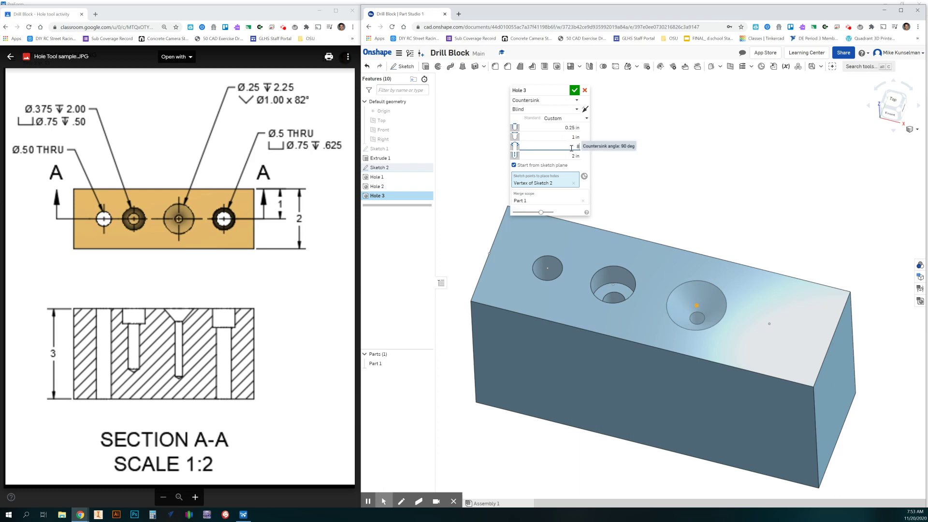
text(2)
click(576, 157)
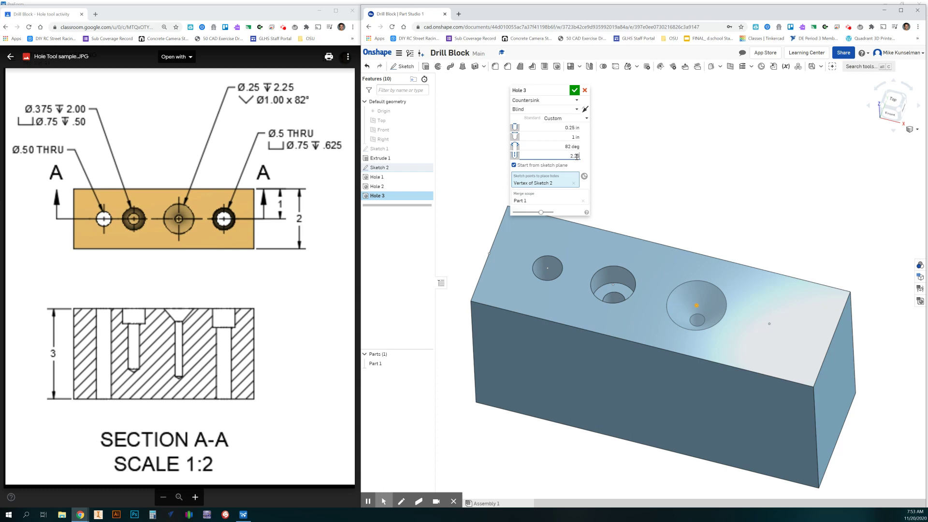
key(Return)
Start a Hole feature at the rightmost sketch point on the top face and set it to Counterbore with Through termination.
right_drag(610, 265, 712, 308)
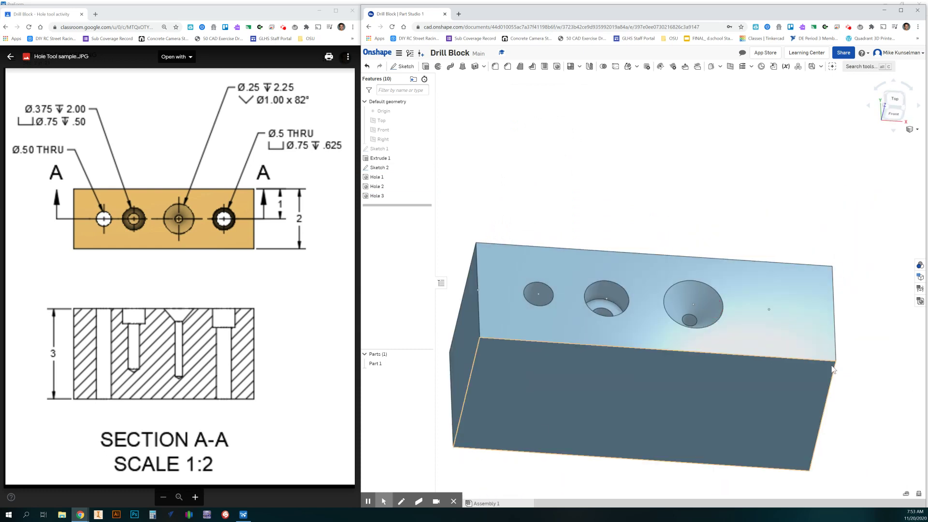
scroll(834, 365, up, 2)
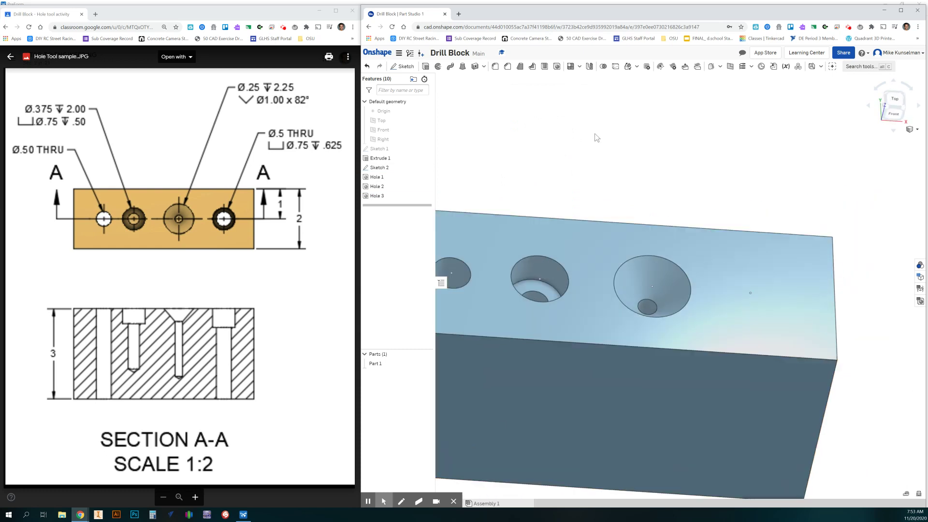
click(551, 68)
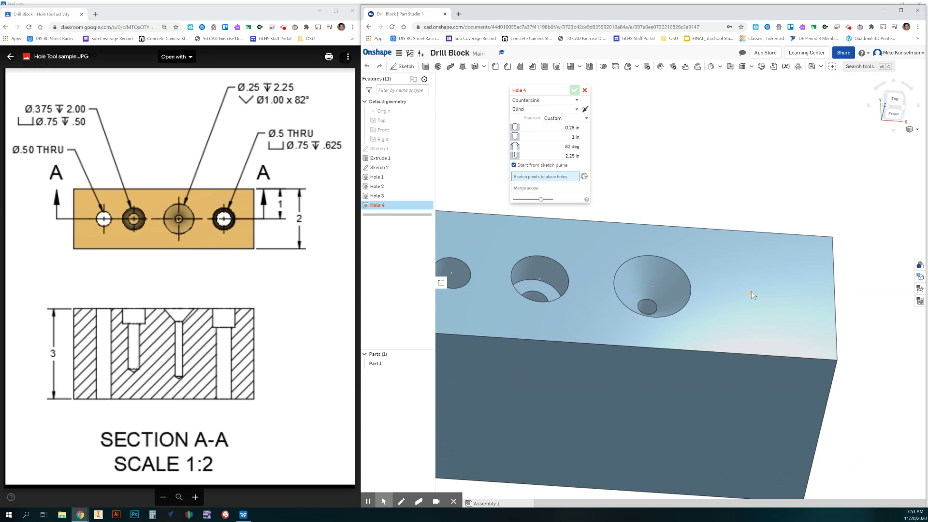
click(751, 292)
click(539, 100)
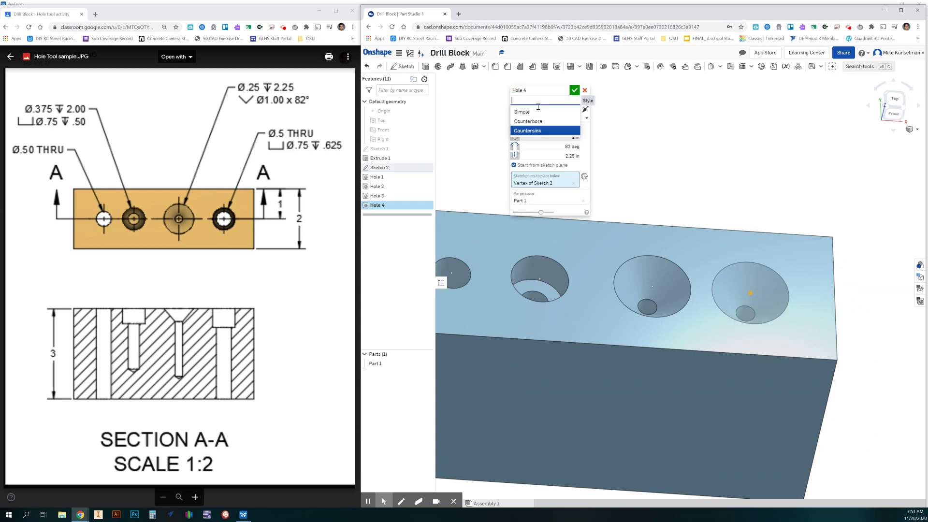
click(539, 121)
click(537, 110)
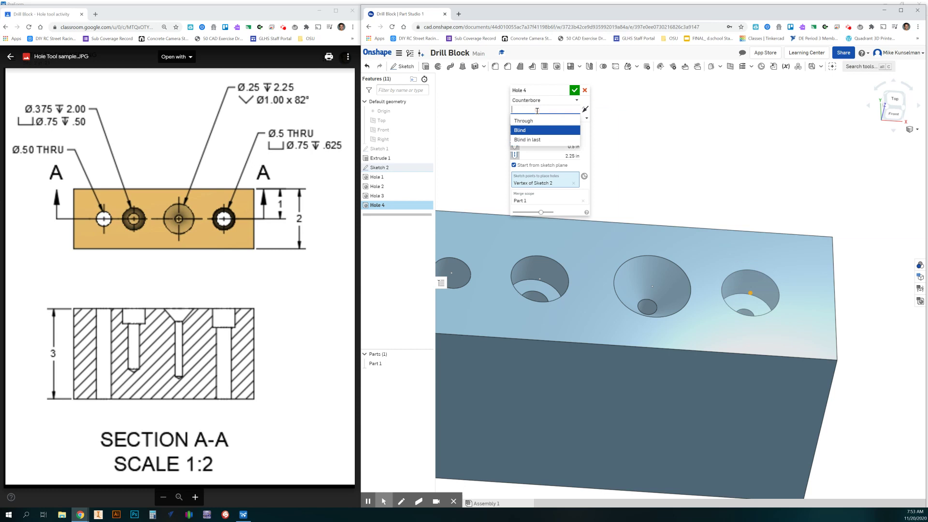
click(538, 121)
Set the hole's diameter to 0.5 in and its counterbore depth to 0.625 in, and accept the feature.
click(575, 127)
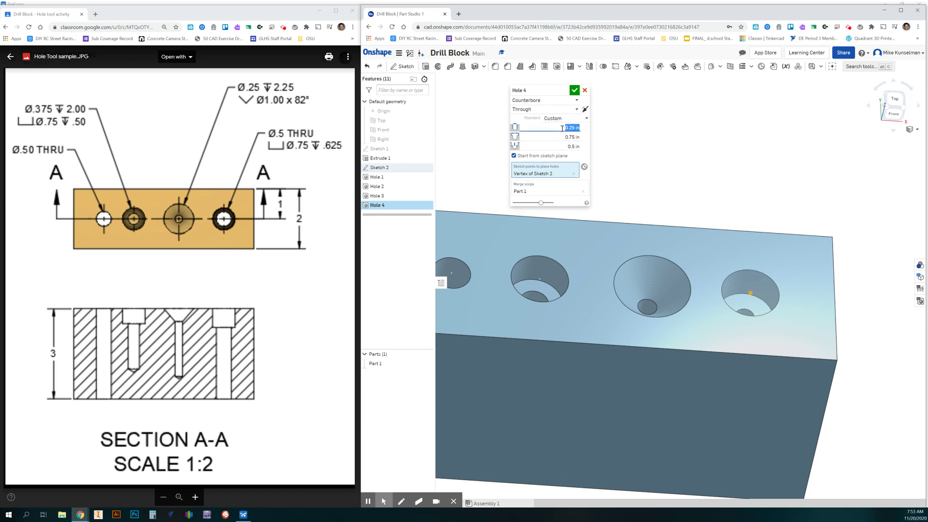
key(BackSpace)
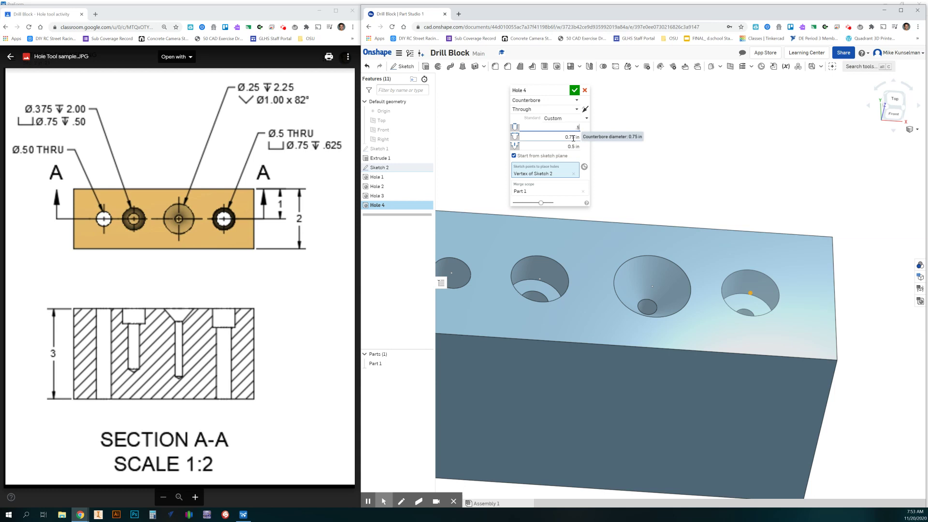
key(Tab)
key(Tab)
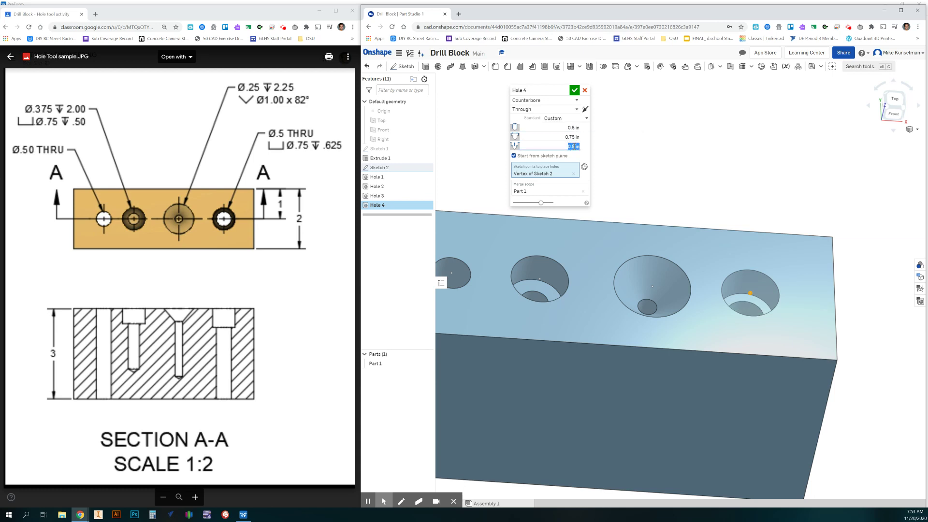
key(BackSpace)
text(.625)
key(Return)
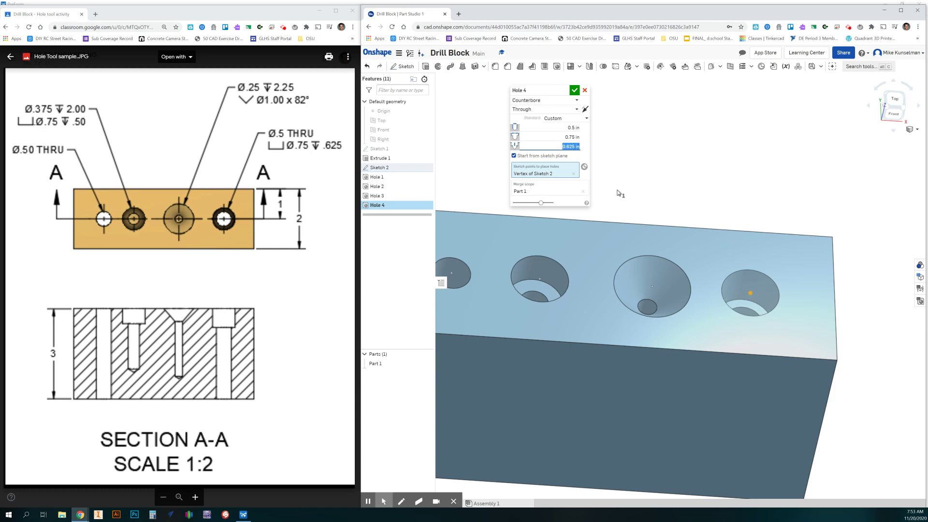
click(574, 90)
Hide the sketch holding the hole points and inspect the four holes in the block's top face.
click(768, 327)
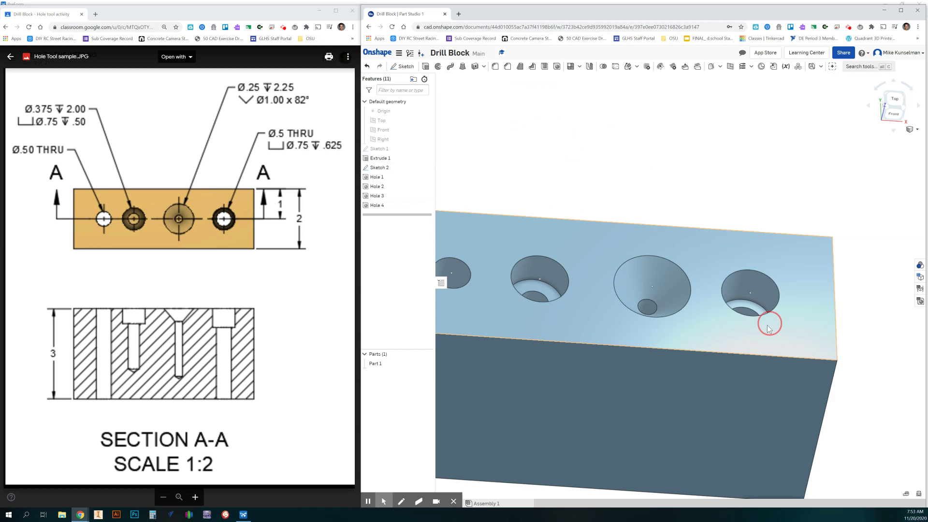
mouse_move(769, 327)
right_down()
mouse_move(756, 348)
mouse_move(774, 348)
mouse_move(766, 238)
mouse_move(801, 266)
mouse_move(833, 338)
mouse_move(793, 325)
mouse_move(775, 336)
right_up()
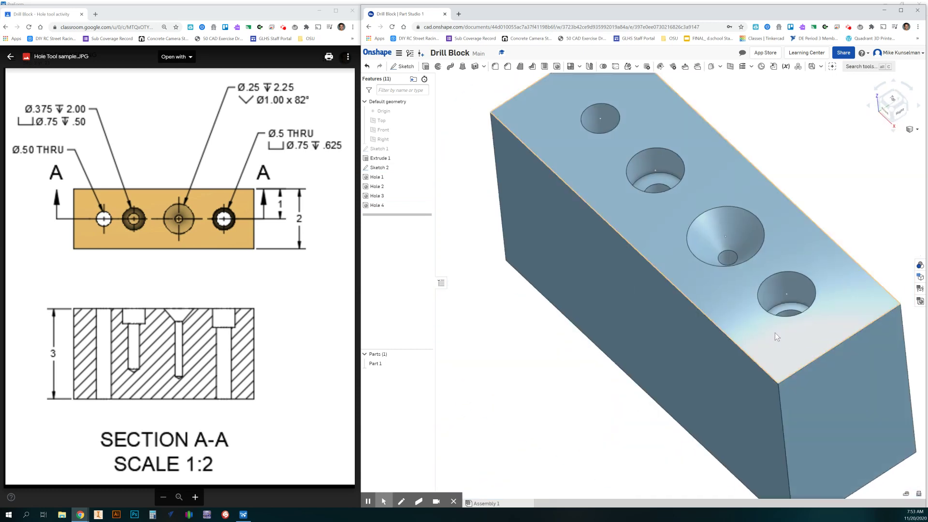
right_drag(769, 415, 787, 414)
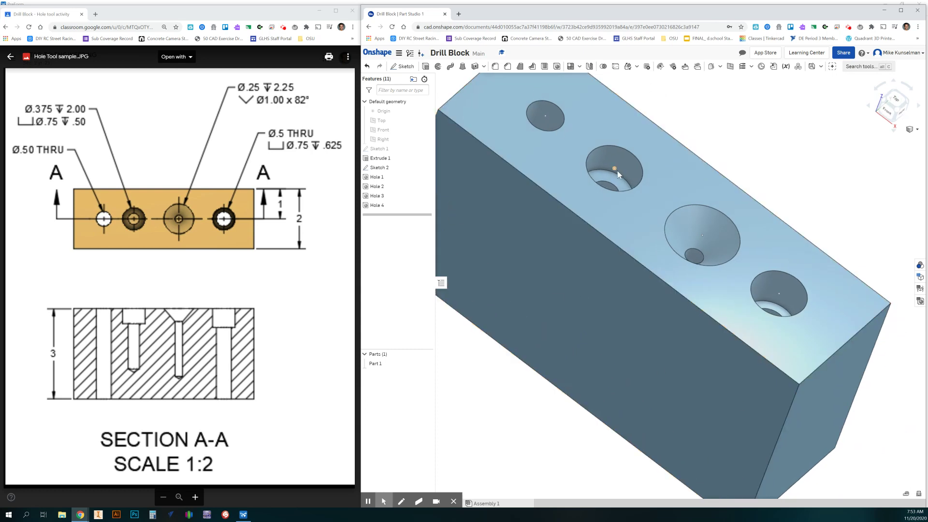
right_drag(789, 323, 793, 325)
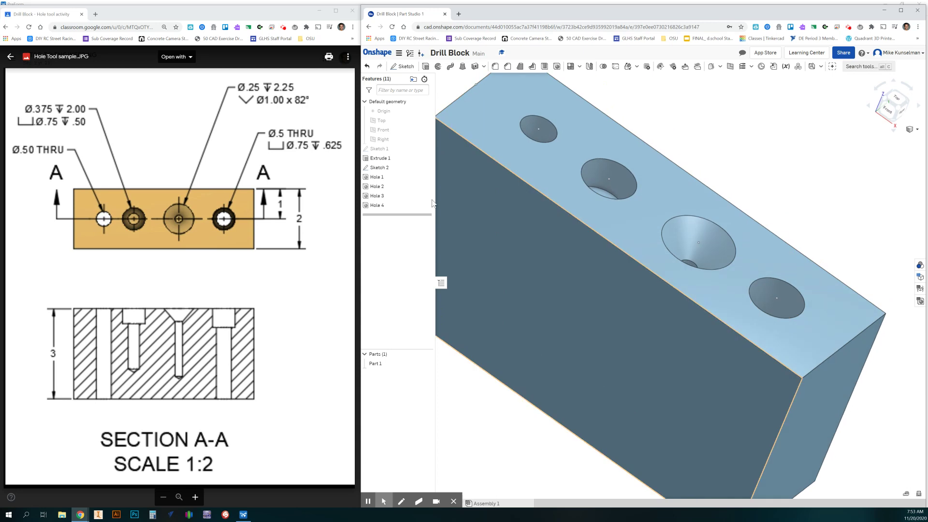
mouse_move(774, 426)
right_down()
mouse_move(714, 366)
mouse_move(601, 307)
right_up()
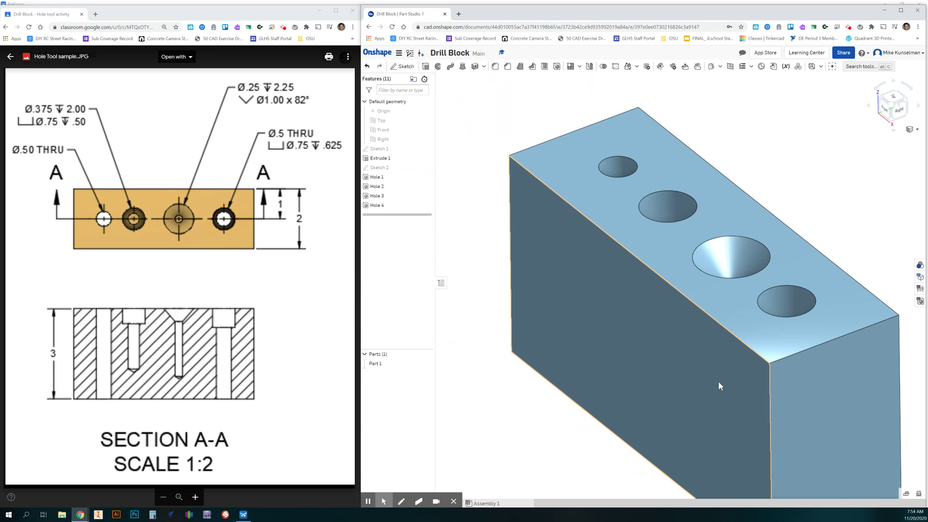